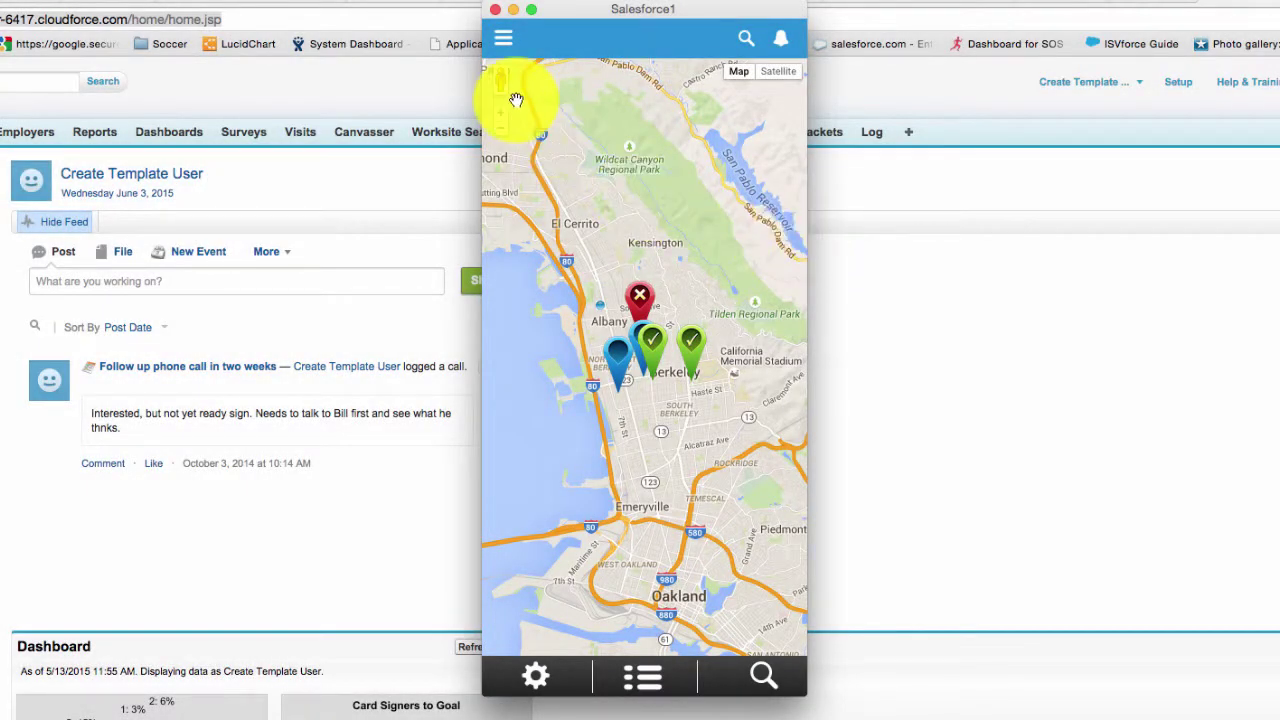
# Step: Switch Salesforce1 to the Canvasser app to show the Berkeley and Albany pin map
pyautogui.click(501, 47)
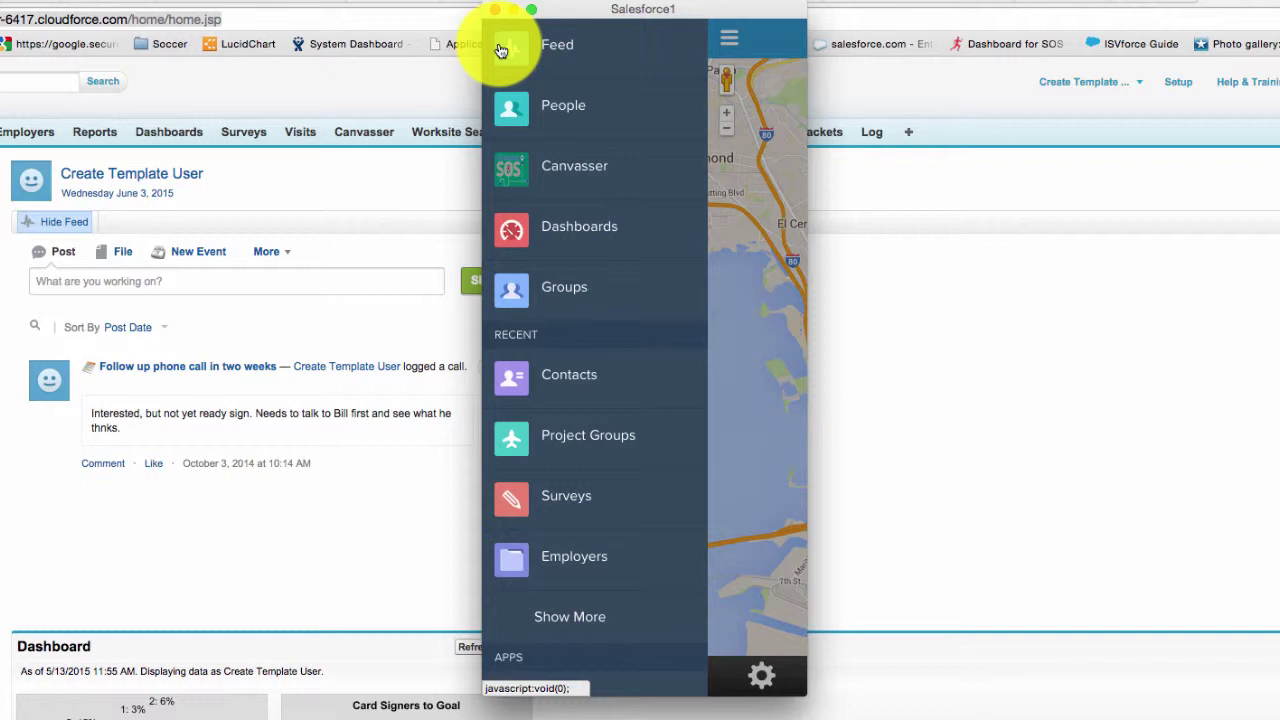
pyautogui.click(519, 176)
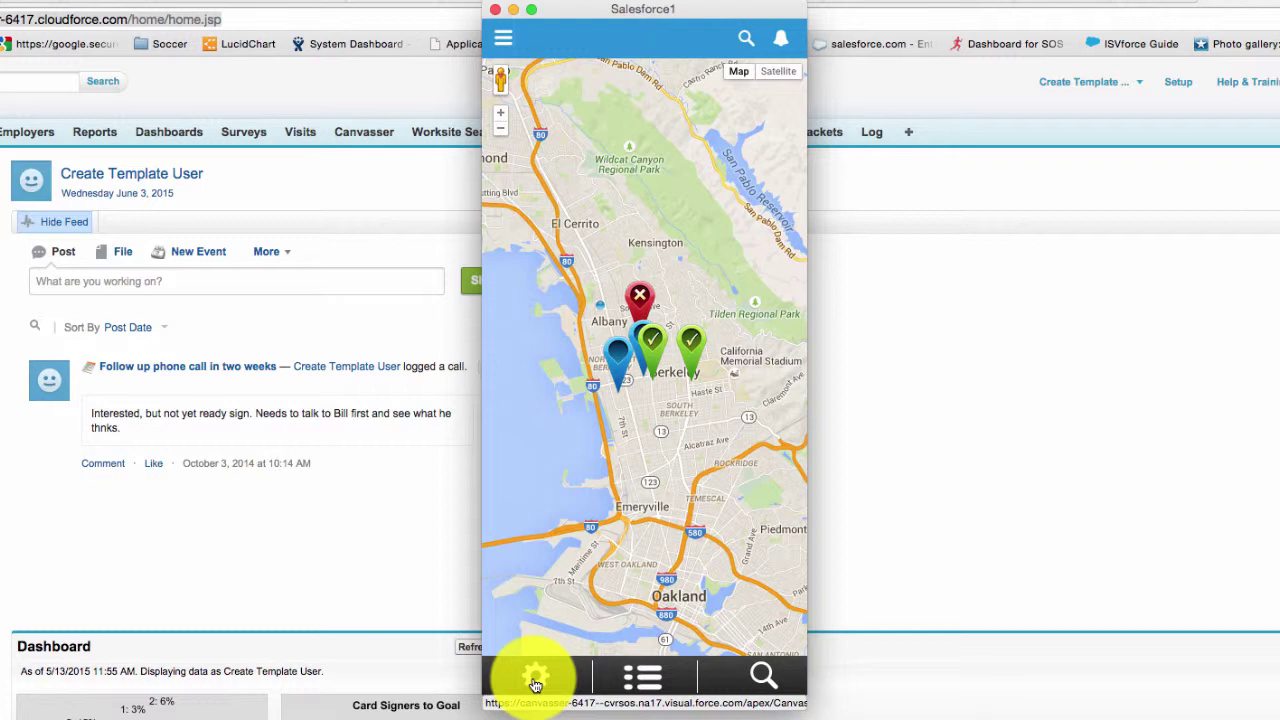
# Step: In Canvasser preferences, pick Sample Project Group, project Albany and packet P-000004
pyautogui.click(535, 680)
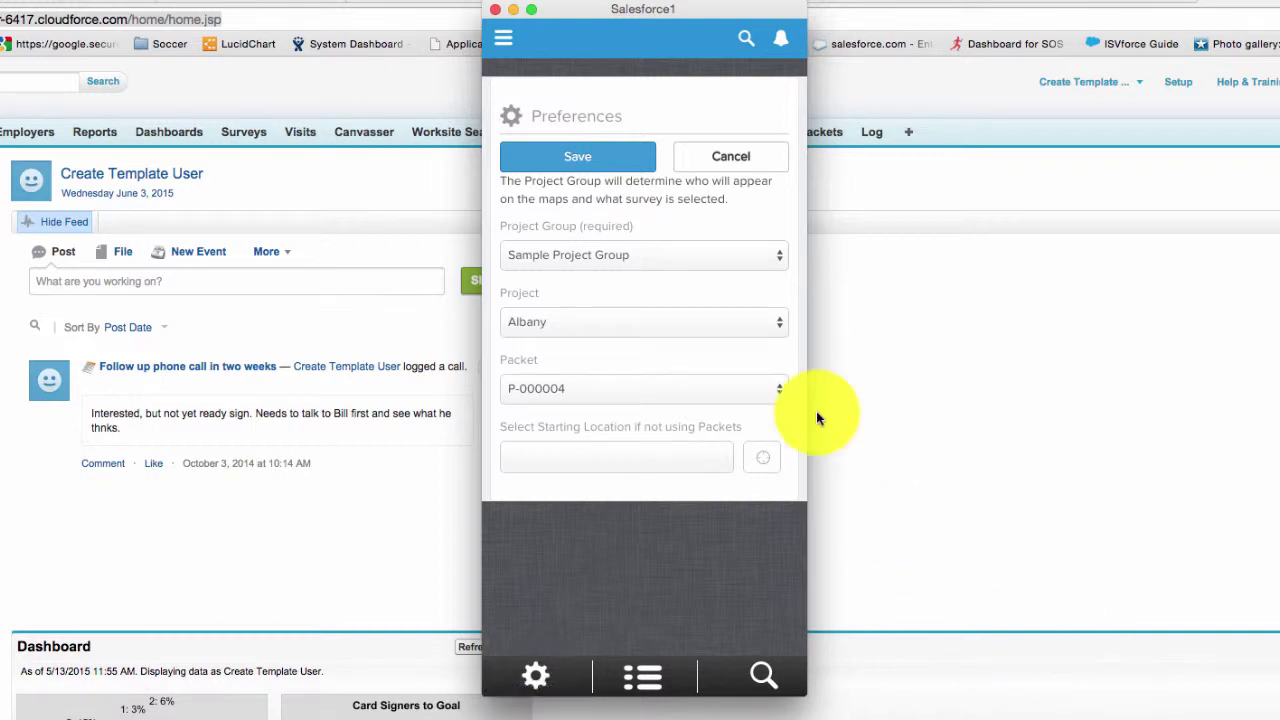
pyautogui.click(751, 256)
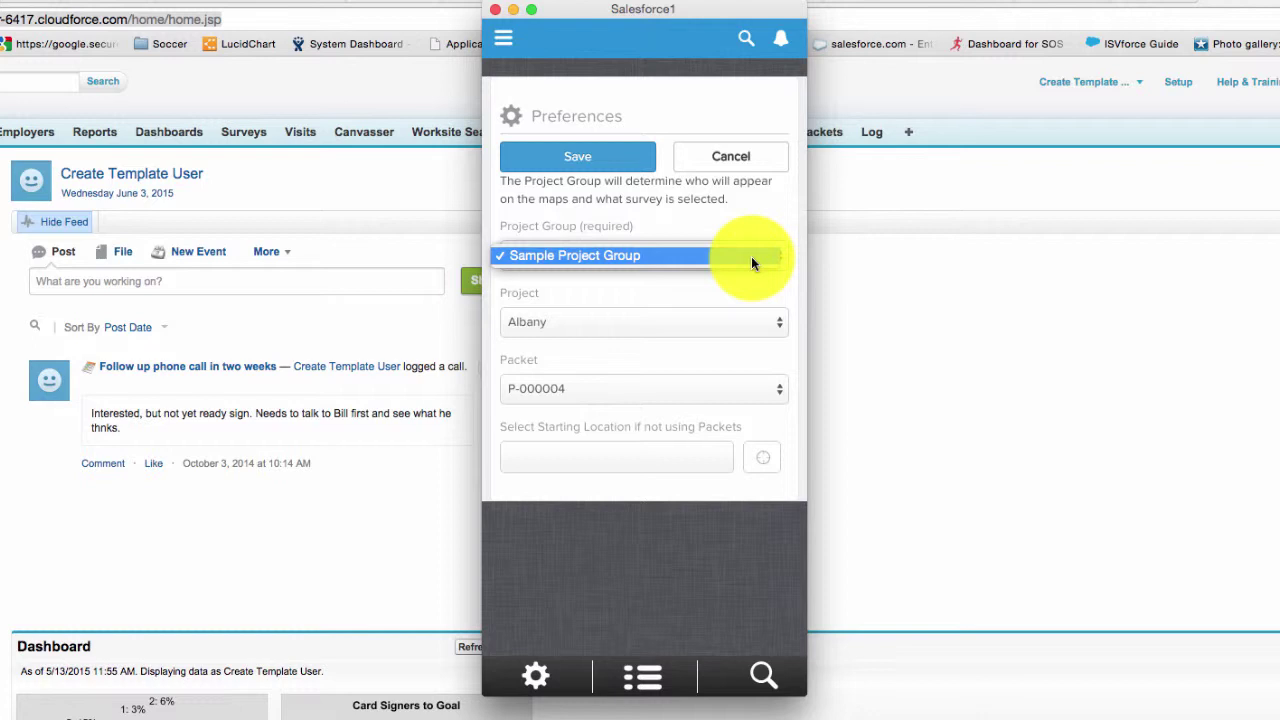
pyautogui.click(751, 256)
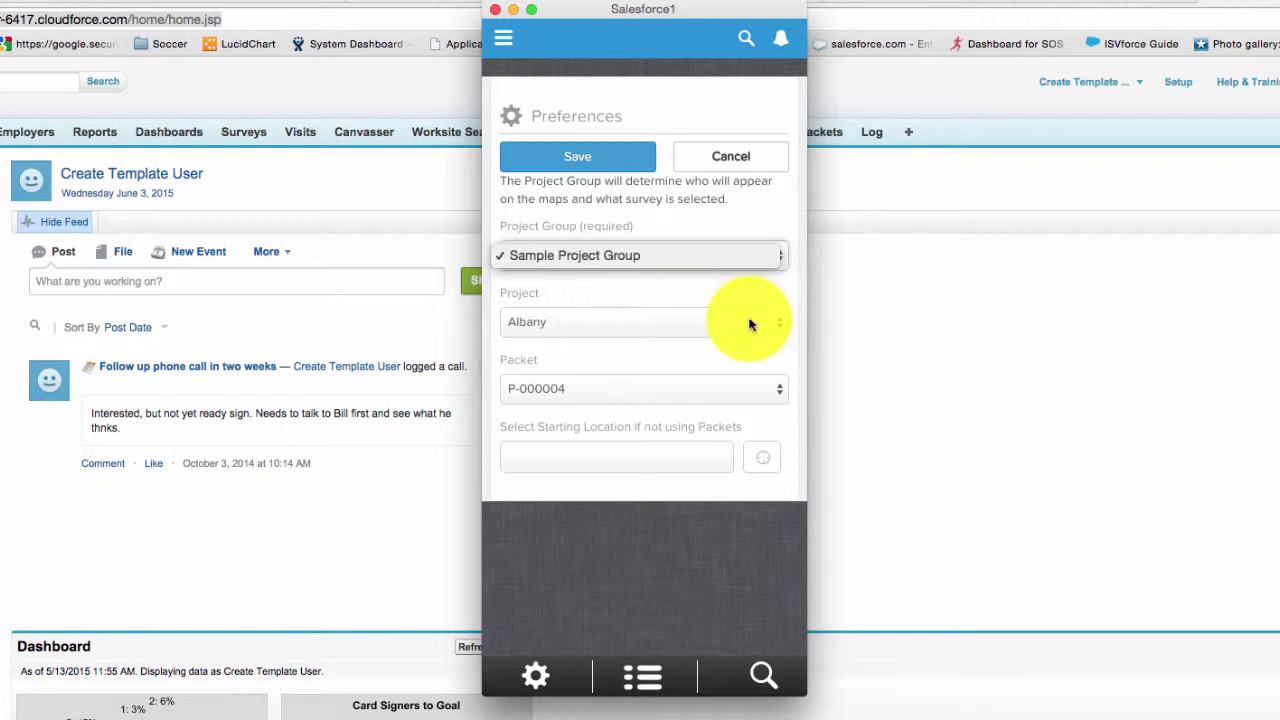
pyautogui.click(750, 322)
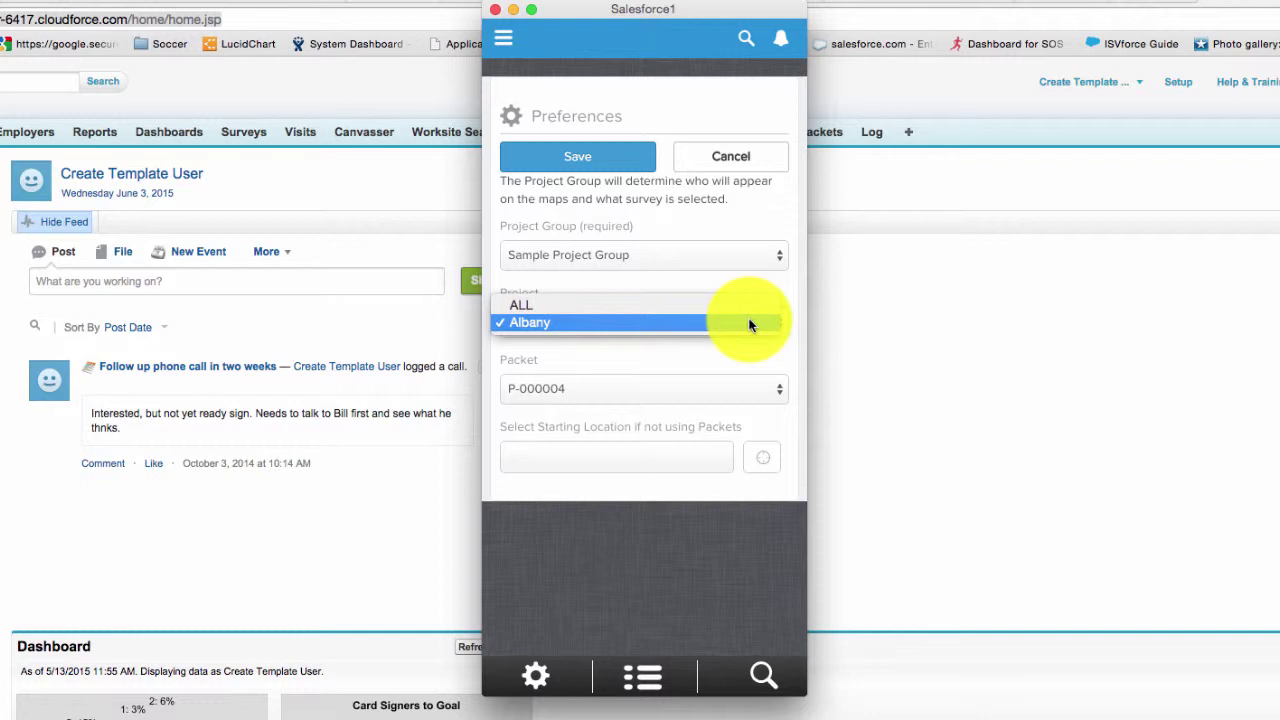
pyautogui.click(750, 322)
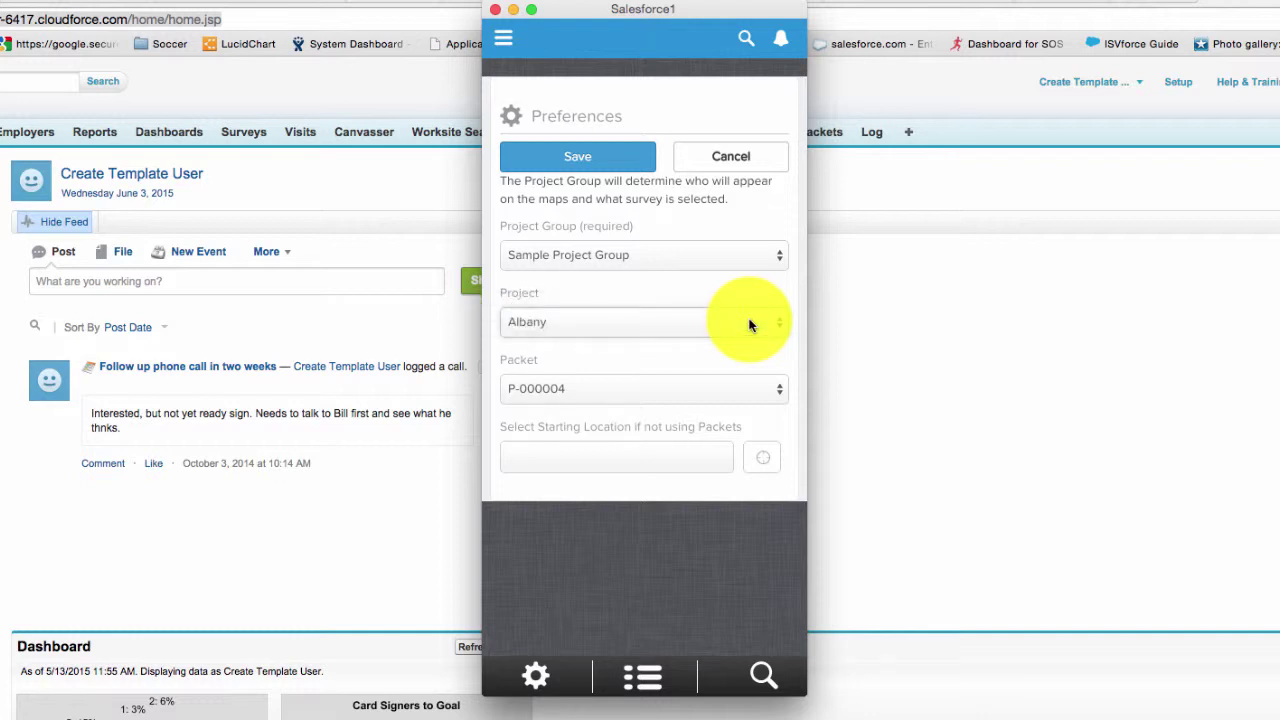
pyautogui.click(770, 397)
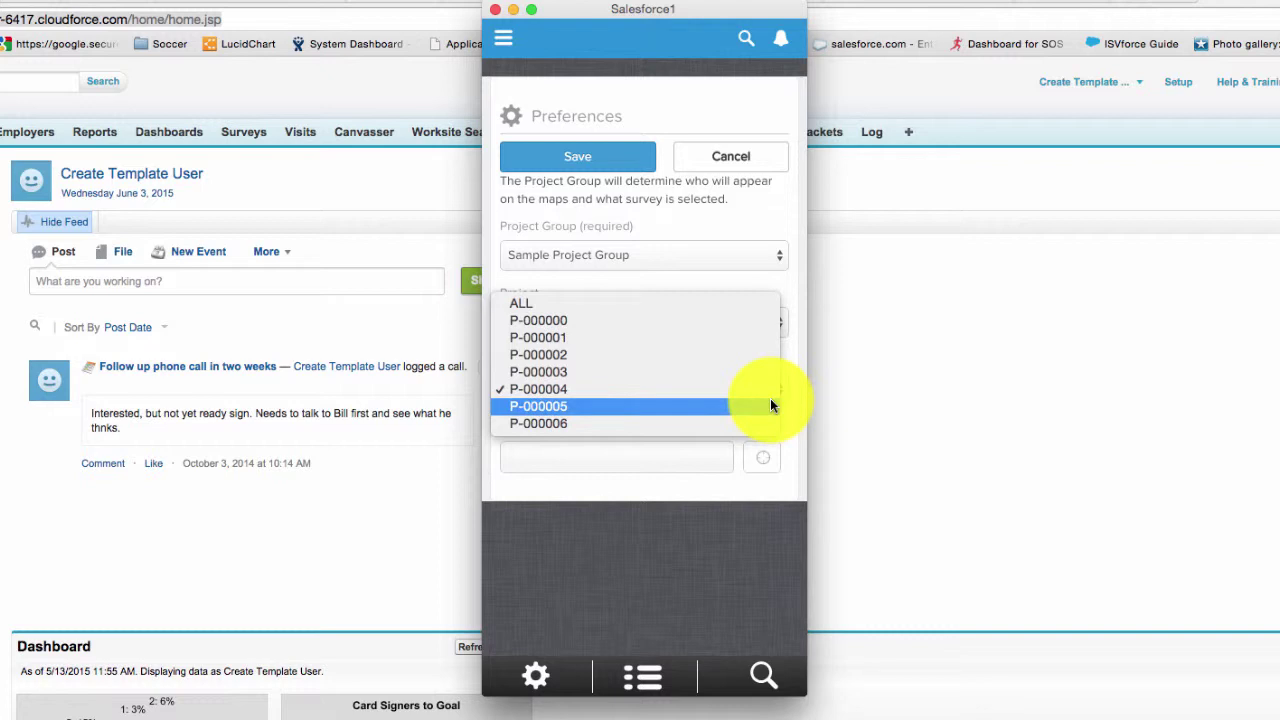
pyautogui.click(708, 390)
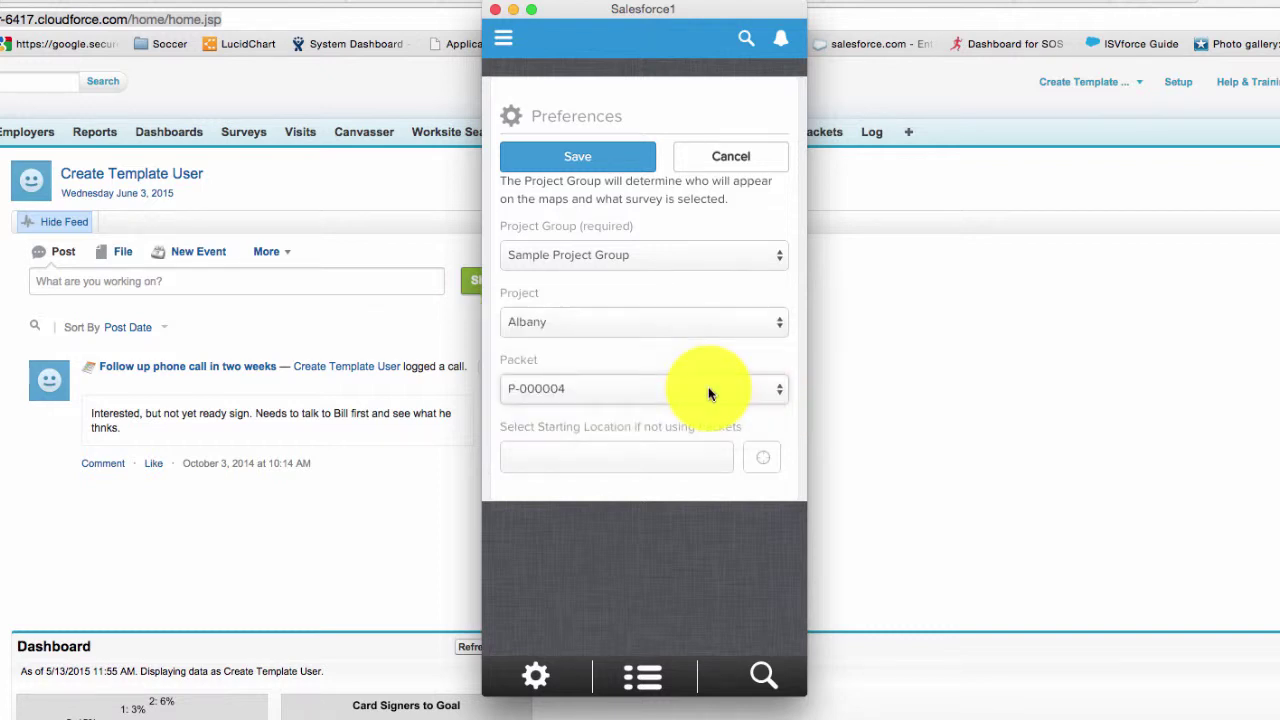
# Step: Save the preferences, confirm the alert, and apply the contact filter to the map
pyautogui.click(600, 163)
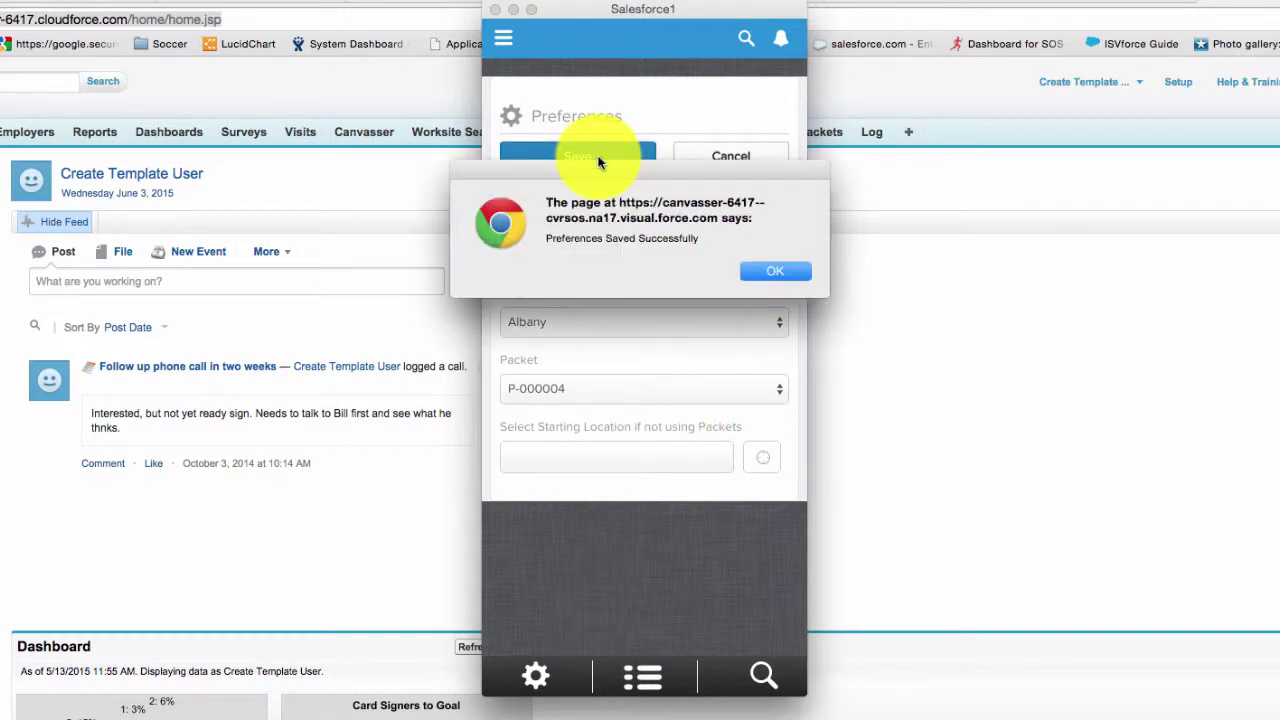
pyautogui.click(758, 272)
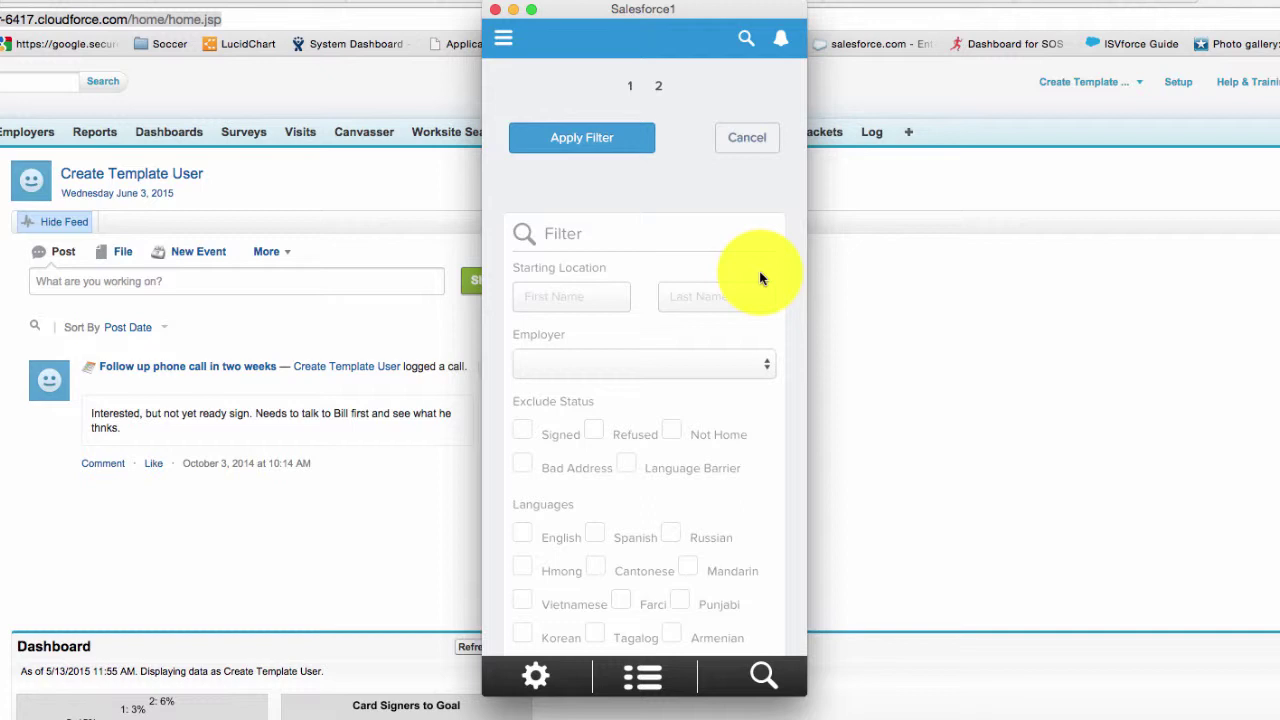
pyautogui.click(590, 145)
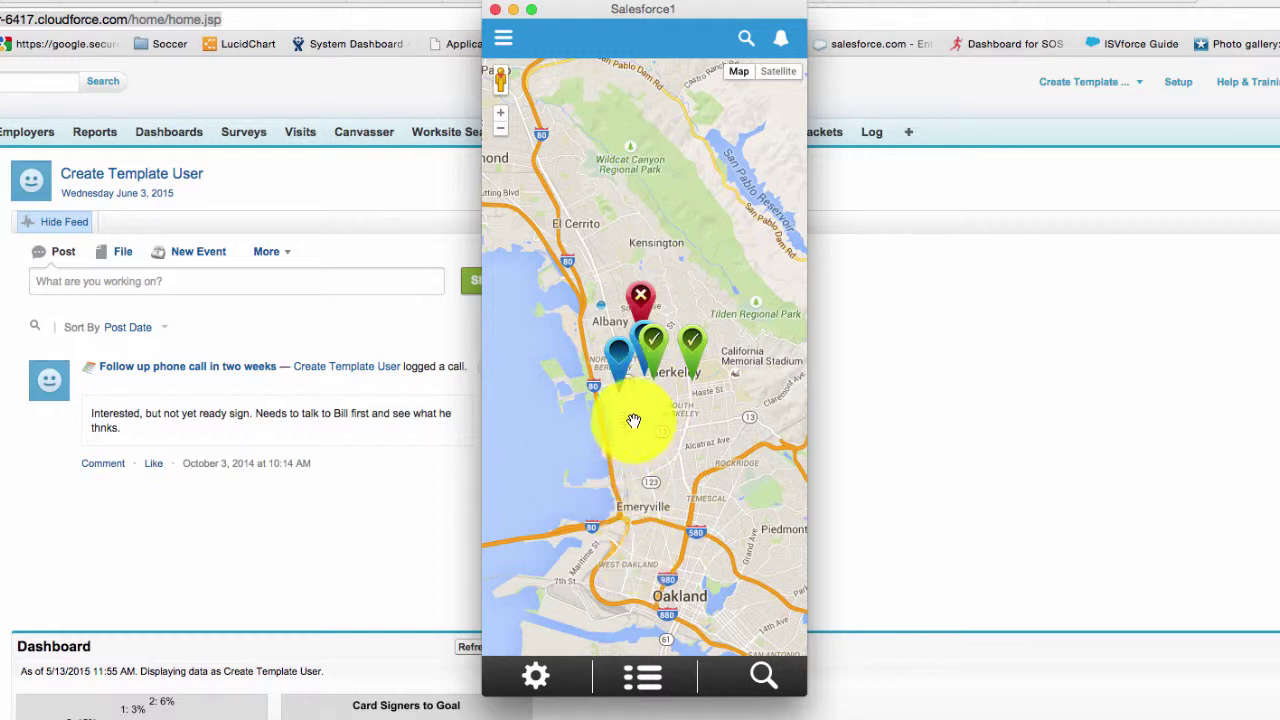
pyautogui.click(643, 680)
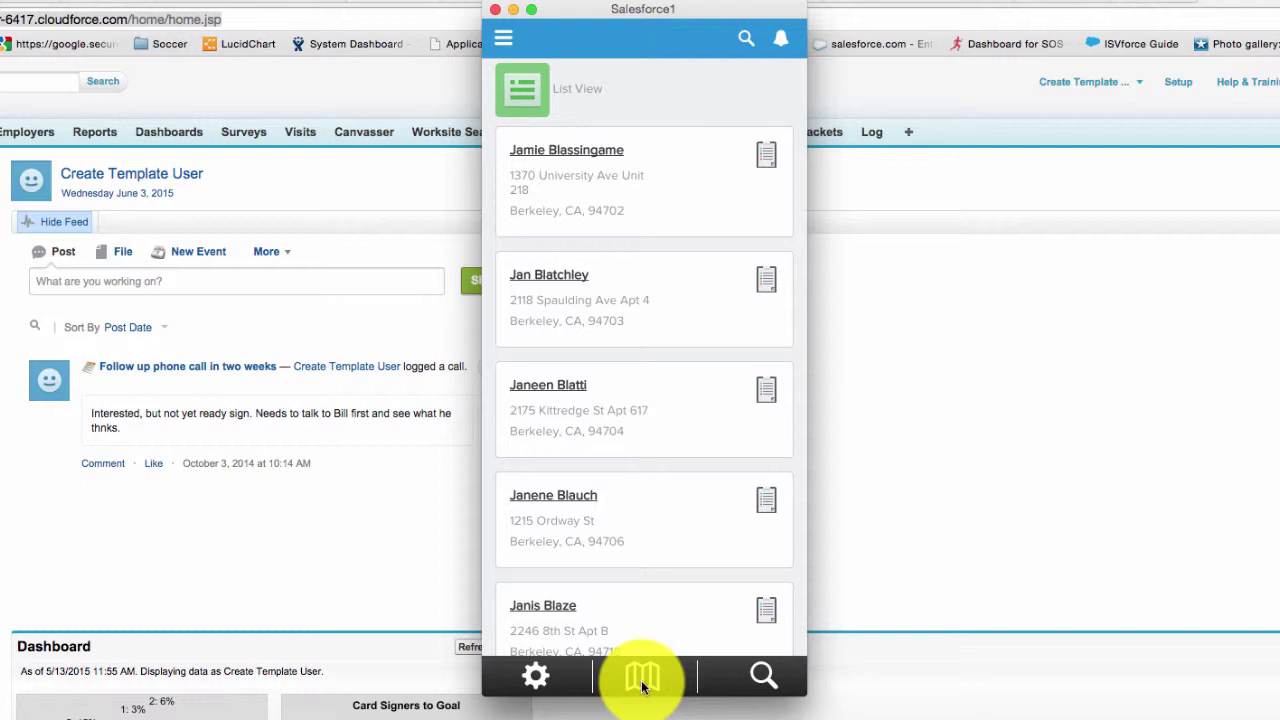
pyautogui.click(642, 680)
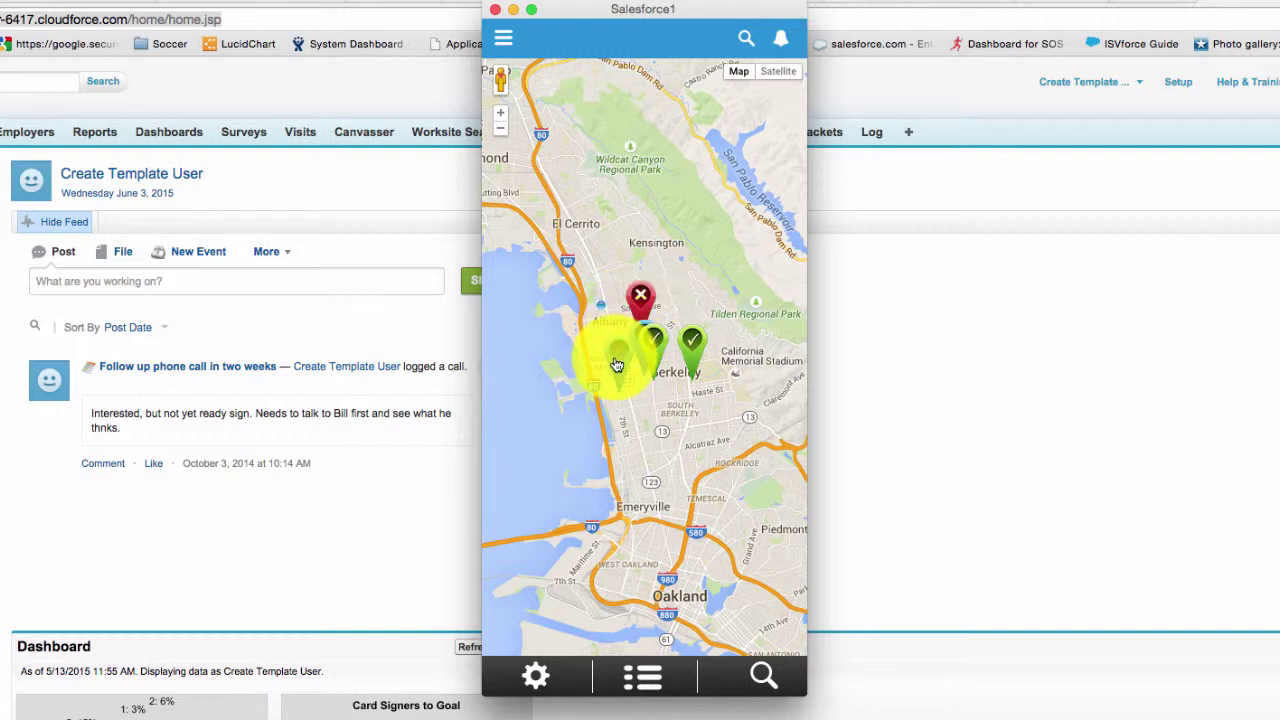
# Step: Start a visit log for the blue-pin contact with result Visit - Signed Card
pyautogui.click(617, 365)
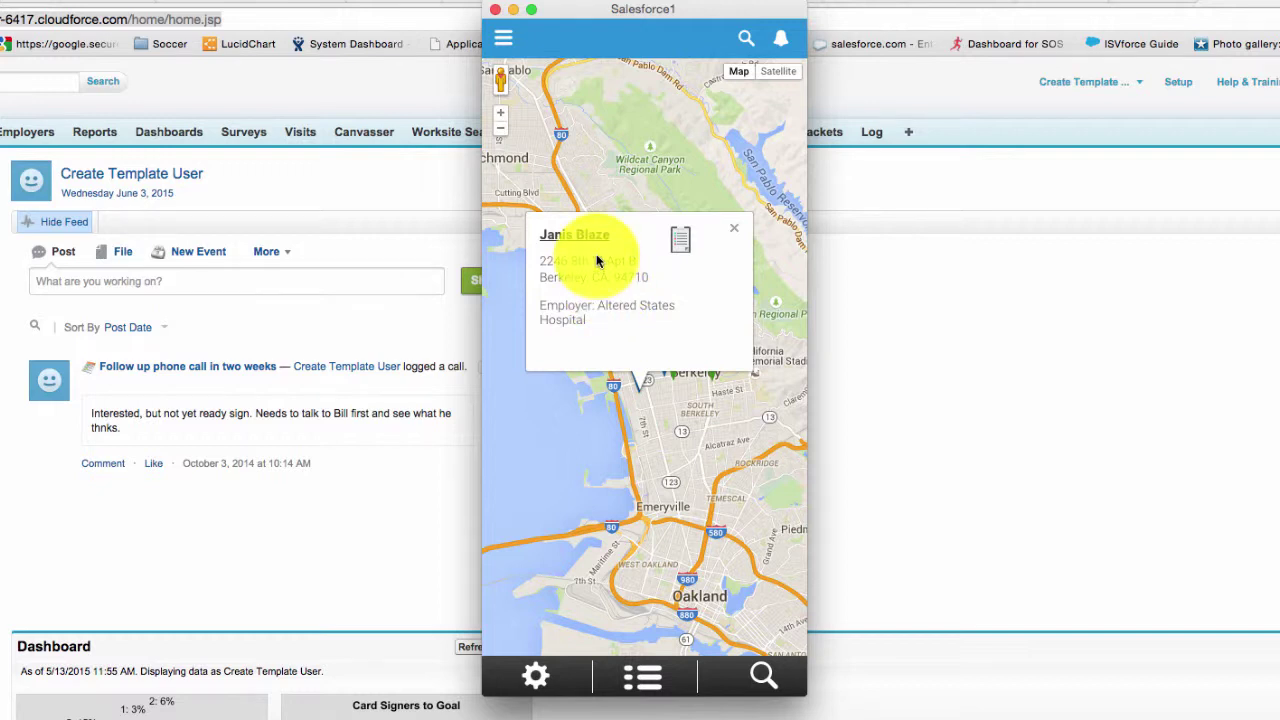
pyautogui.click(677, 257)
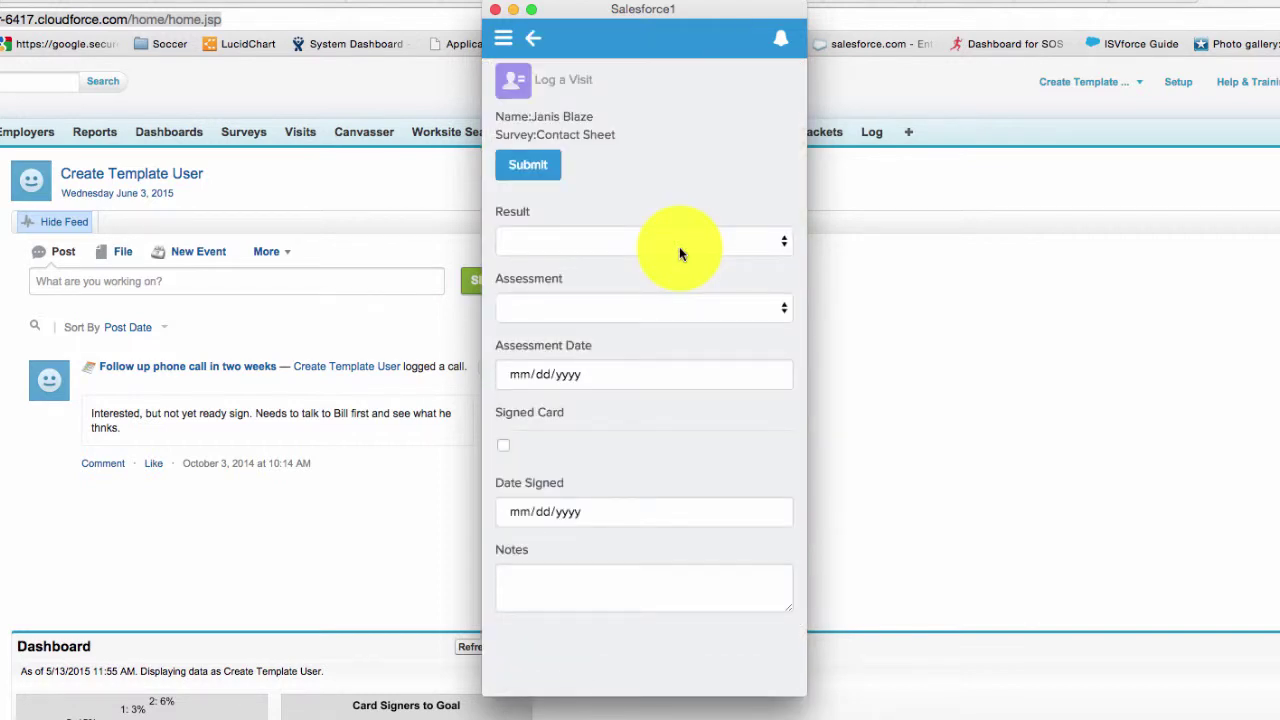
pyautogui.click(679, 245)
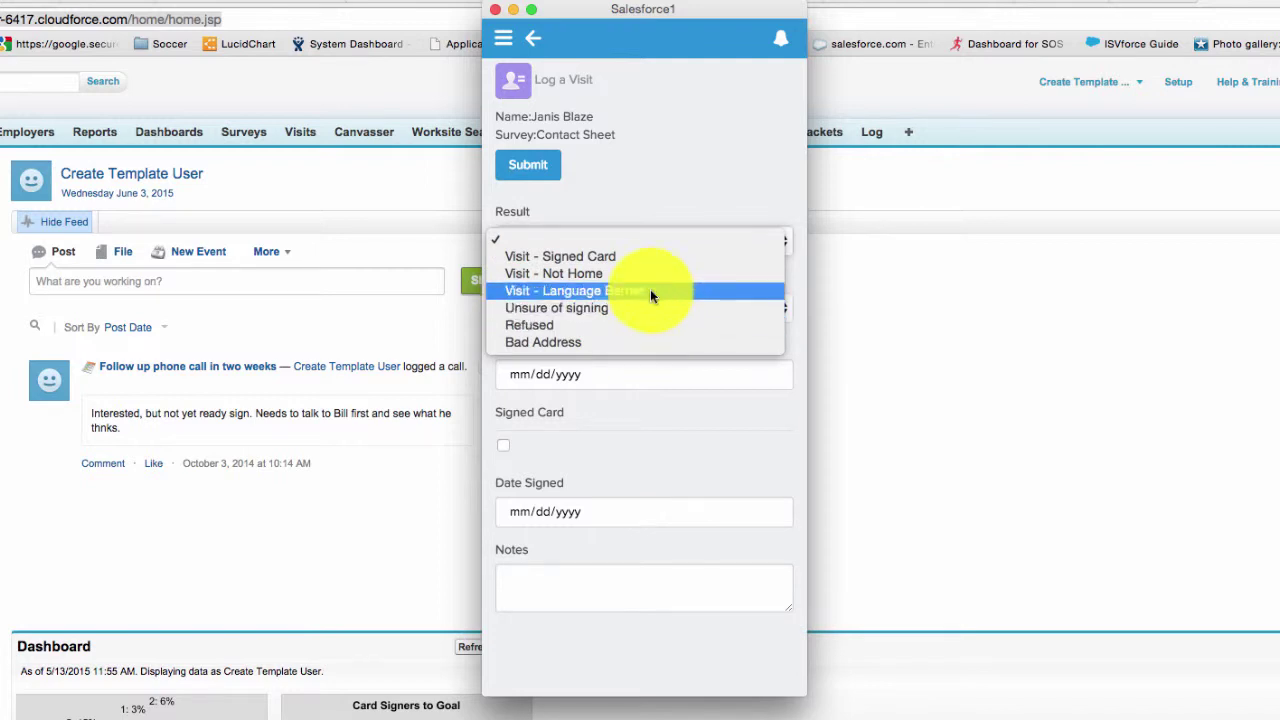
pyautogui.click(650, 261)
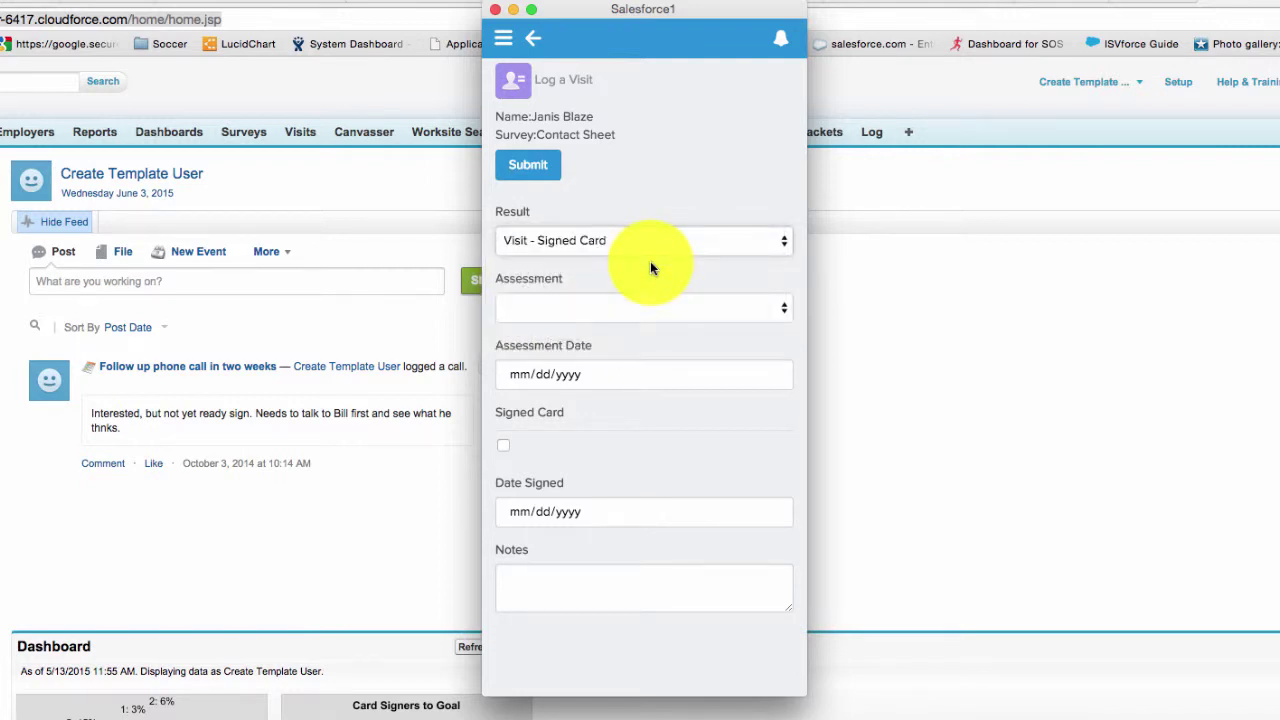
# Step: Set assessment 2, assessment date 06/03/2015, check Signed Card, and date signed 06/03/2015
pyautogui.click(708, 304)
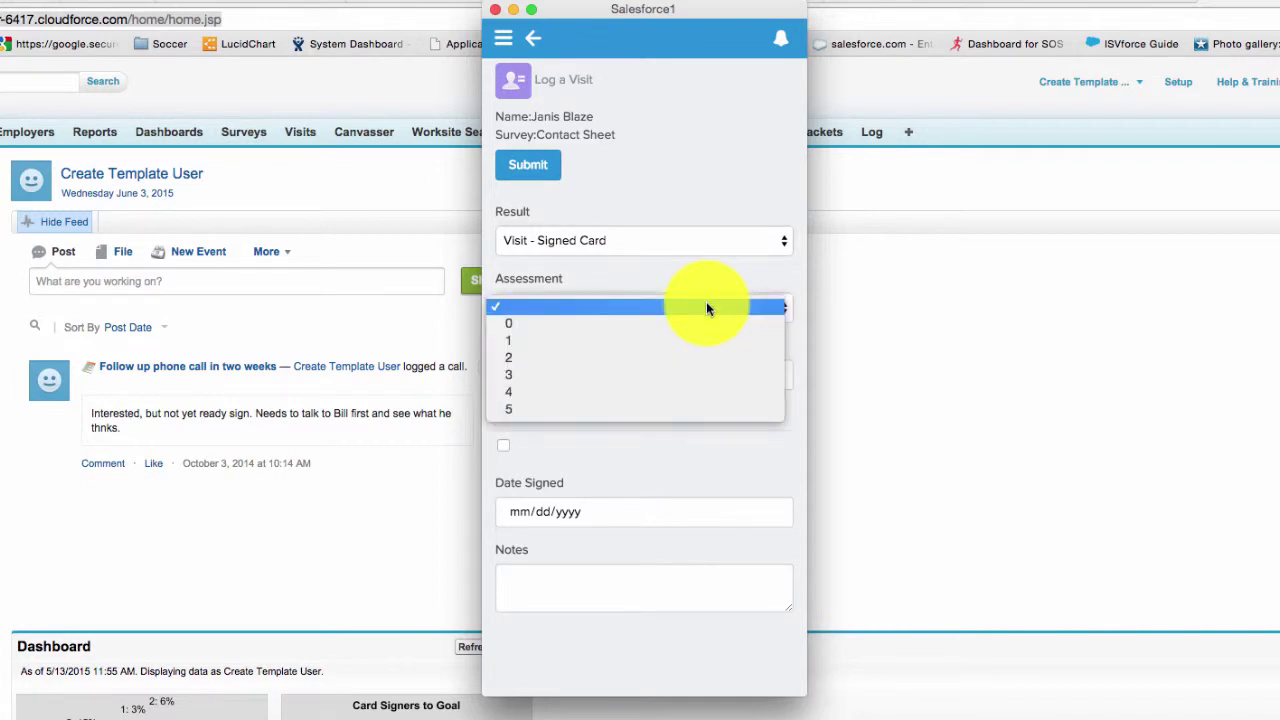
pyautogui.click(695, 354)
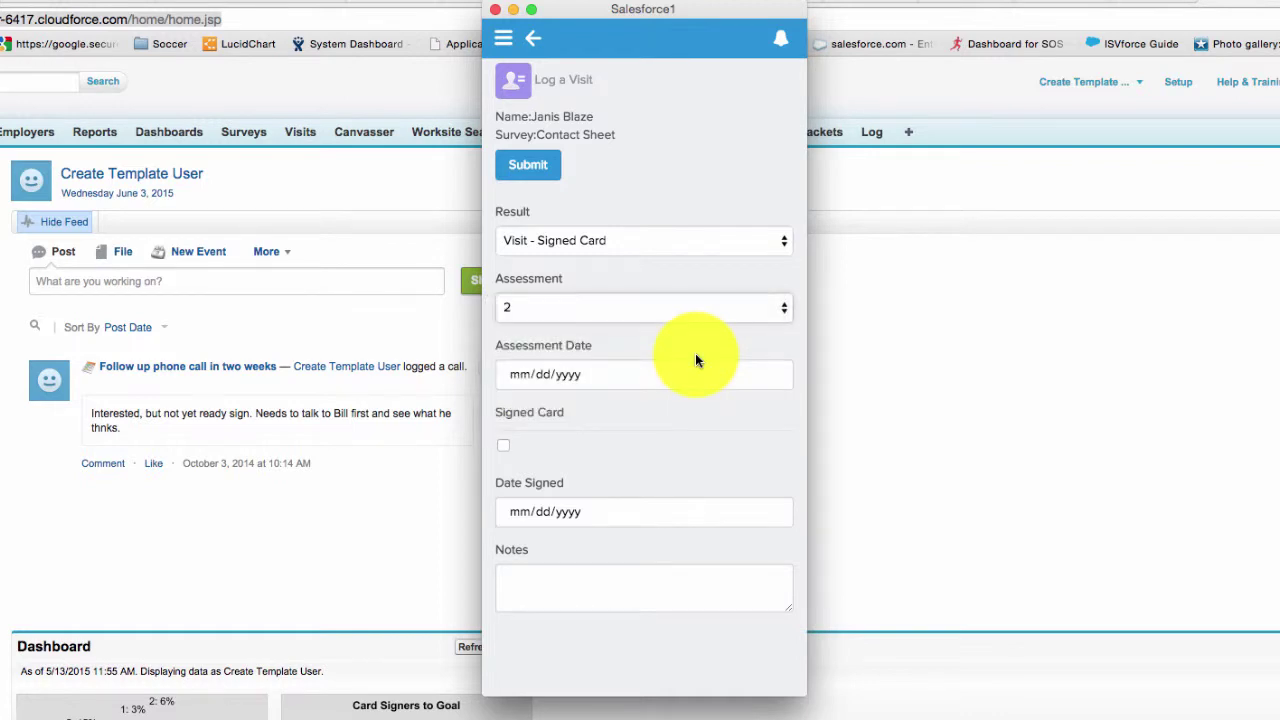
pyautogui.click(693, 381)
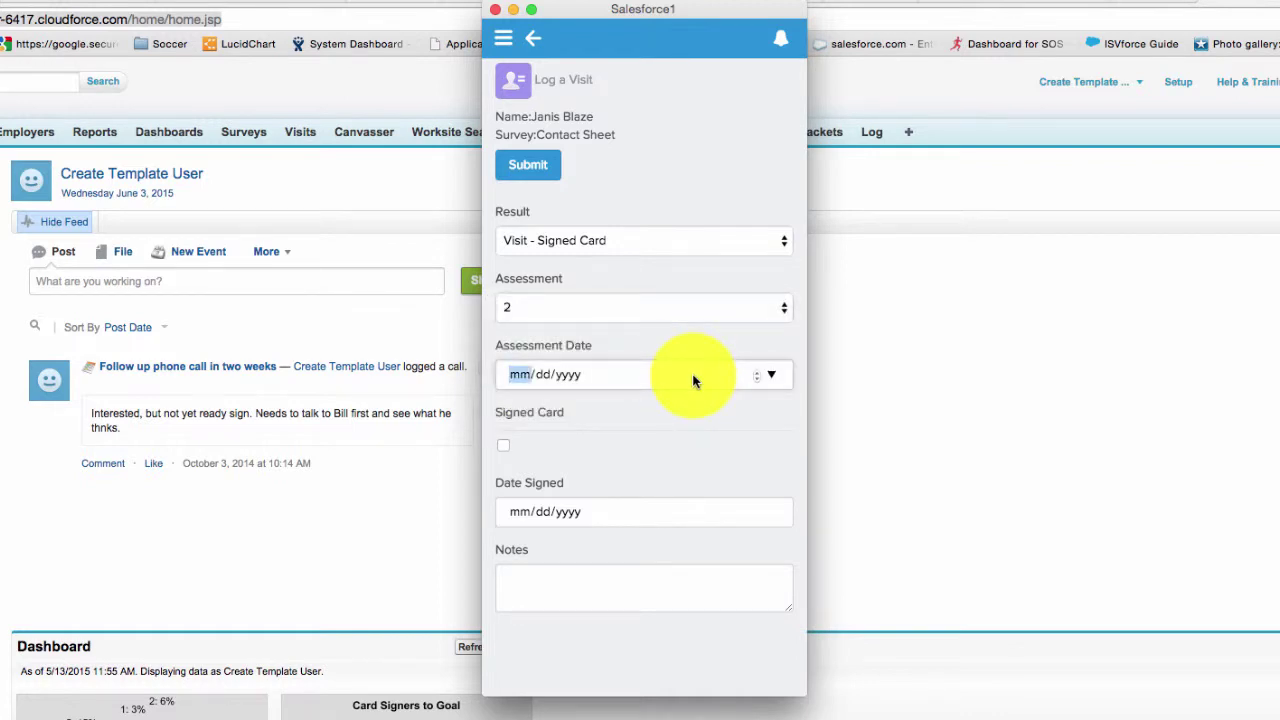
pyautogui.click(767, 377)
pyautogui.click(610, 462)
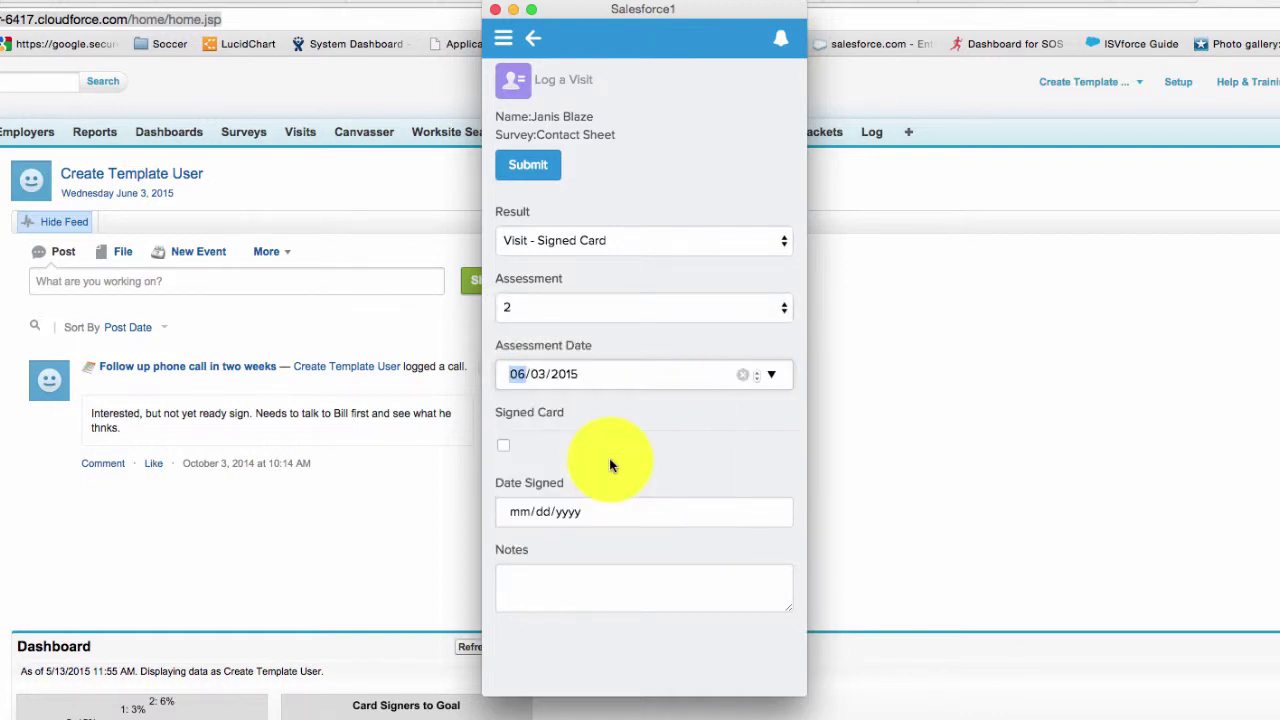
pyautogui.click(503, 445)
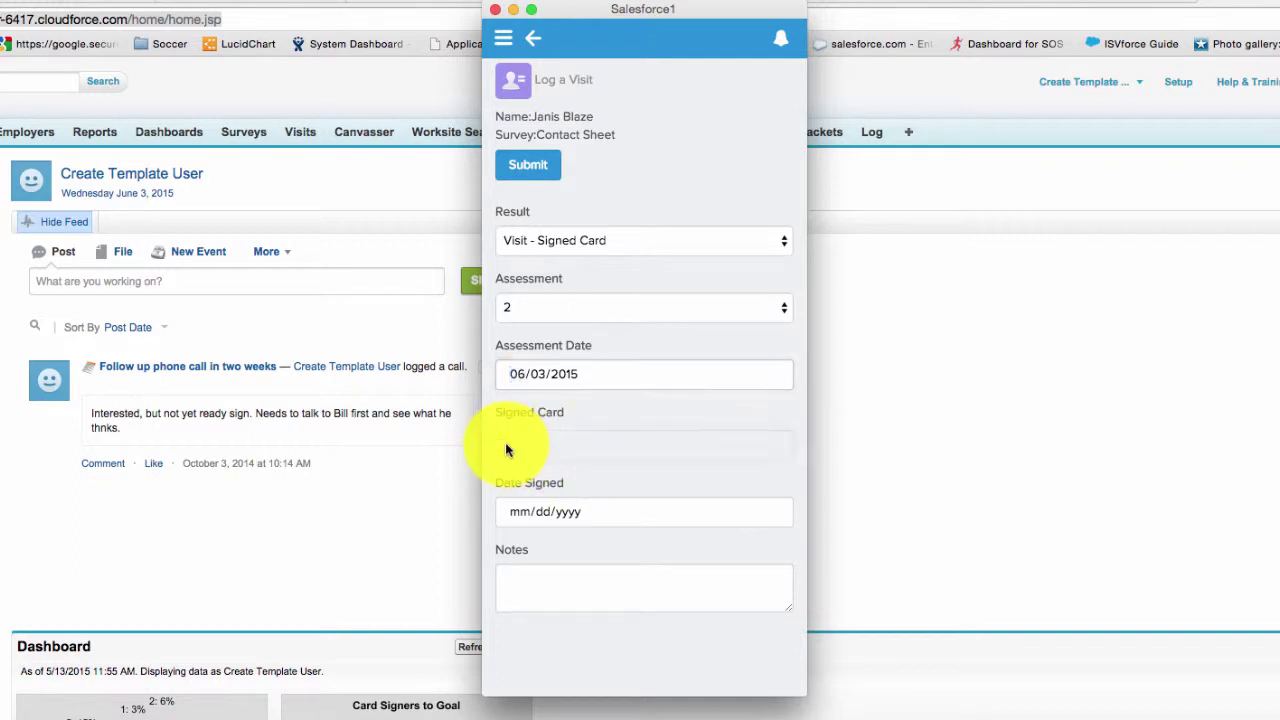
pyautogui.click(771, 512)
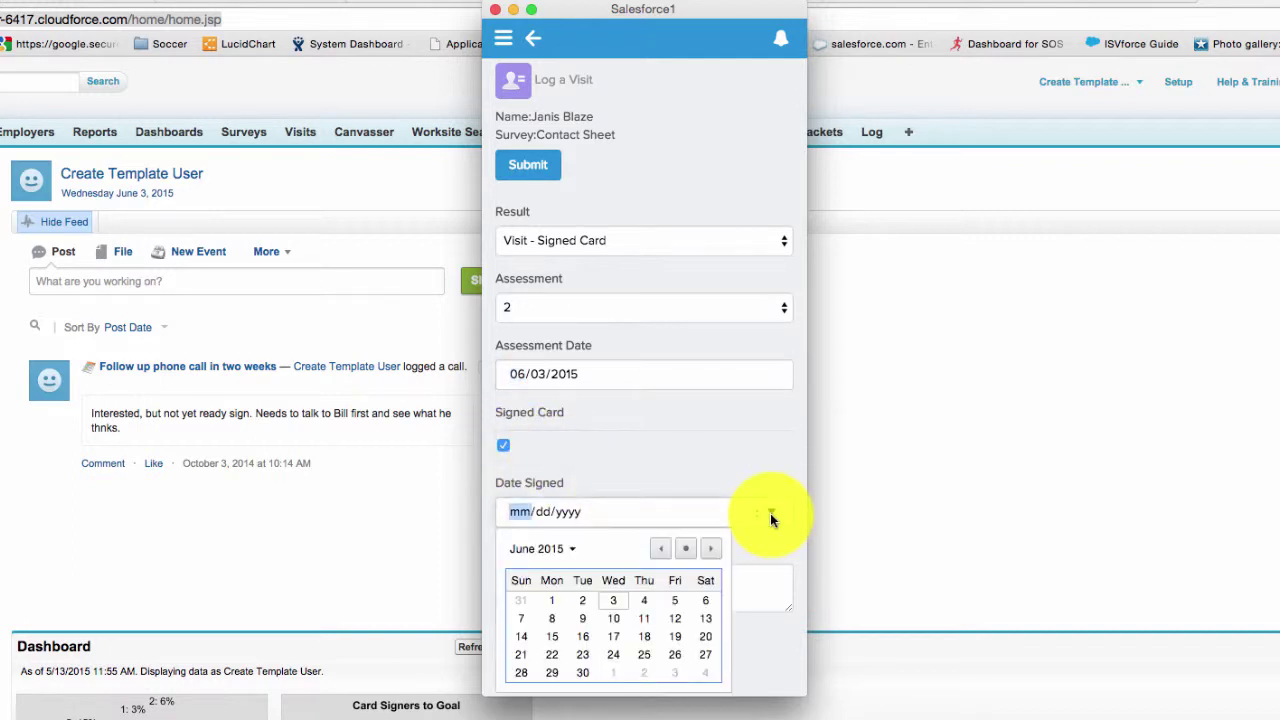
pyautogui.click(613, 601)
# Step: Add the note 'Loves us!' and submit the visit survey
pyautogui.click(593, 592)
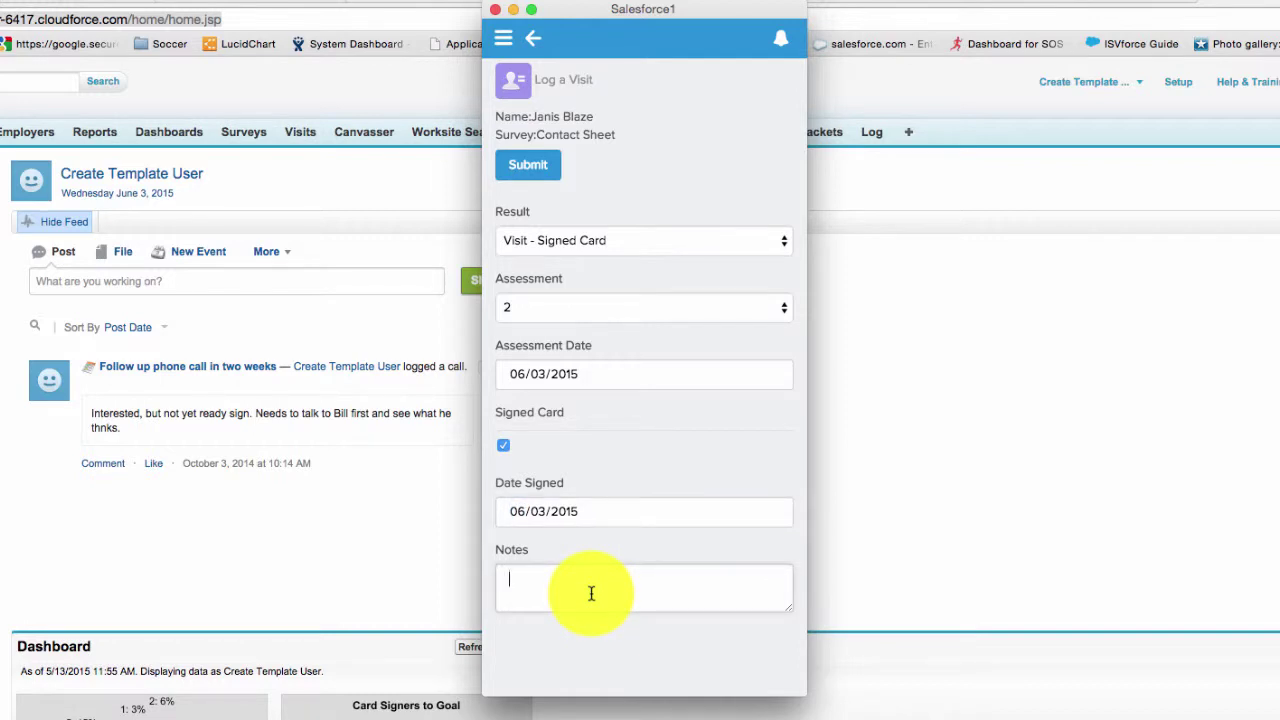
pyautogui.write('Loves us!')
pyautogui.click(591, 593)
pyautogui.write('!')
pyautogui.click(531, 166)
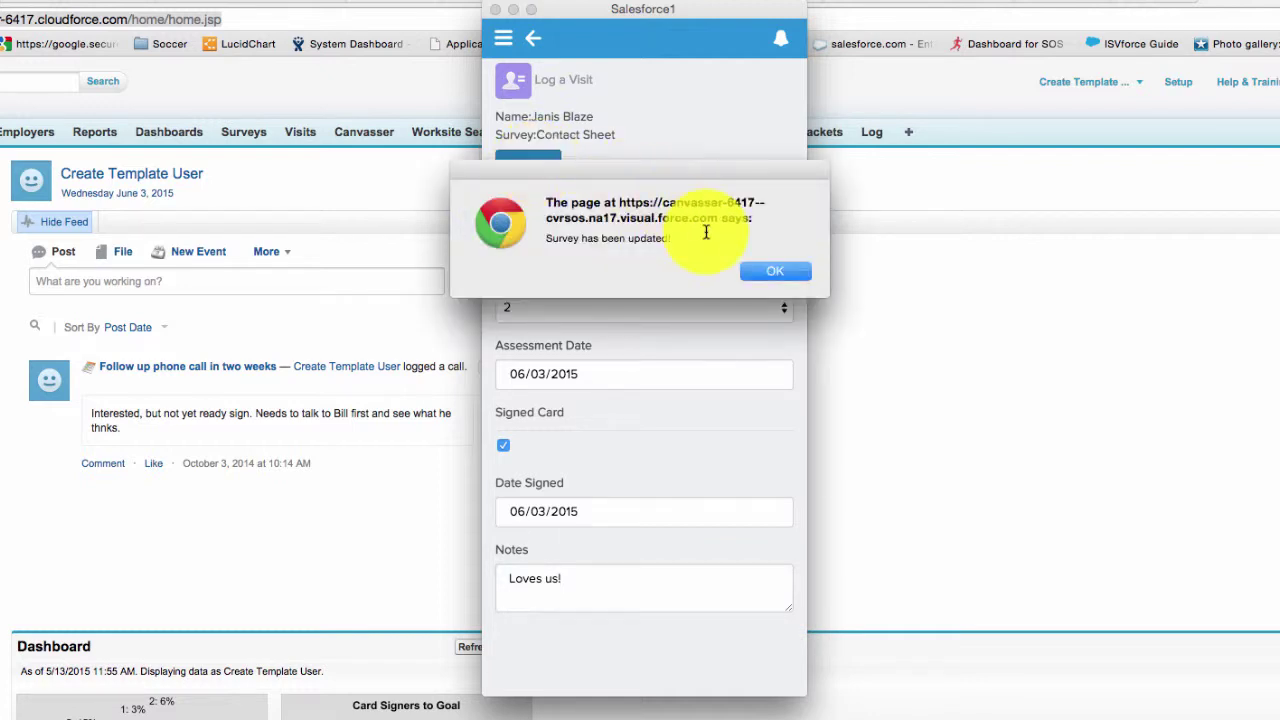
pyautogui.click(775, 271)
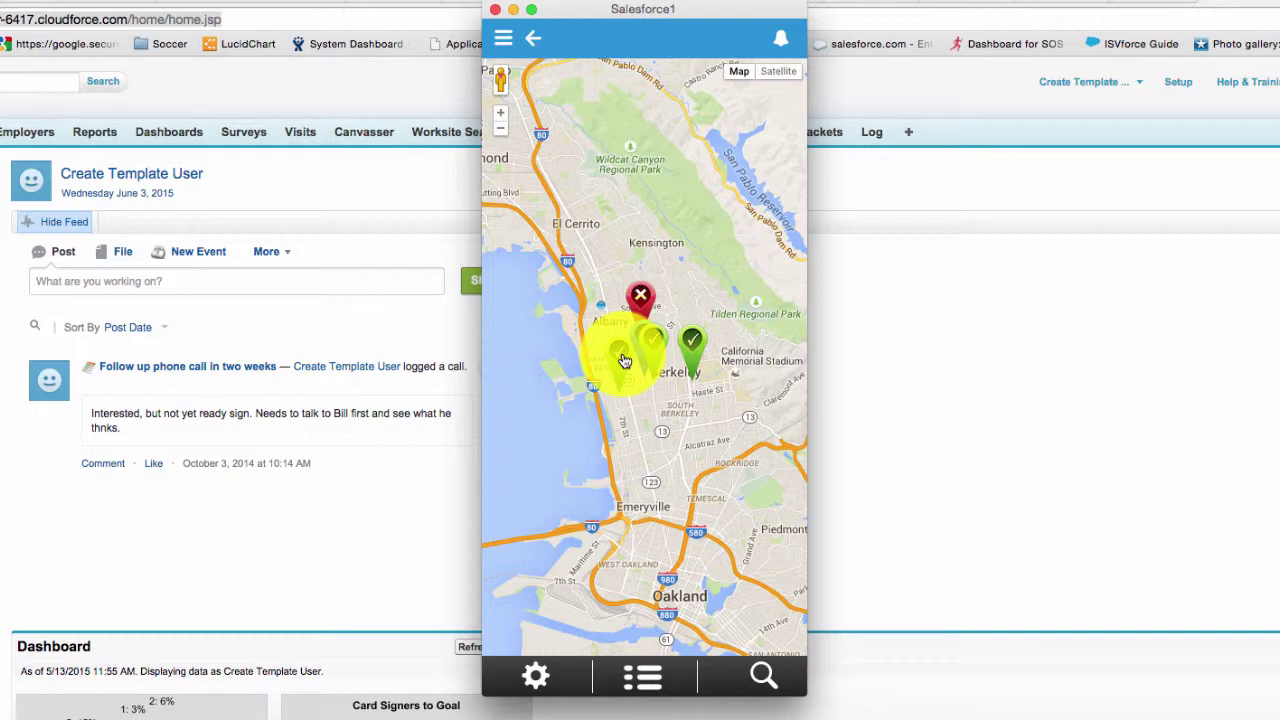
# Step: Zoom in on Berkeley and open a green-pin contact's record, employer Altered States Hospital
pyautogui.click(503, 116)
pyautogui.click(503, 115)
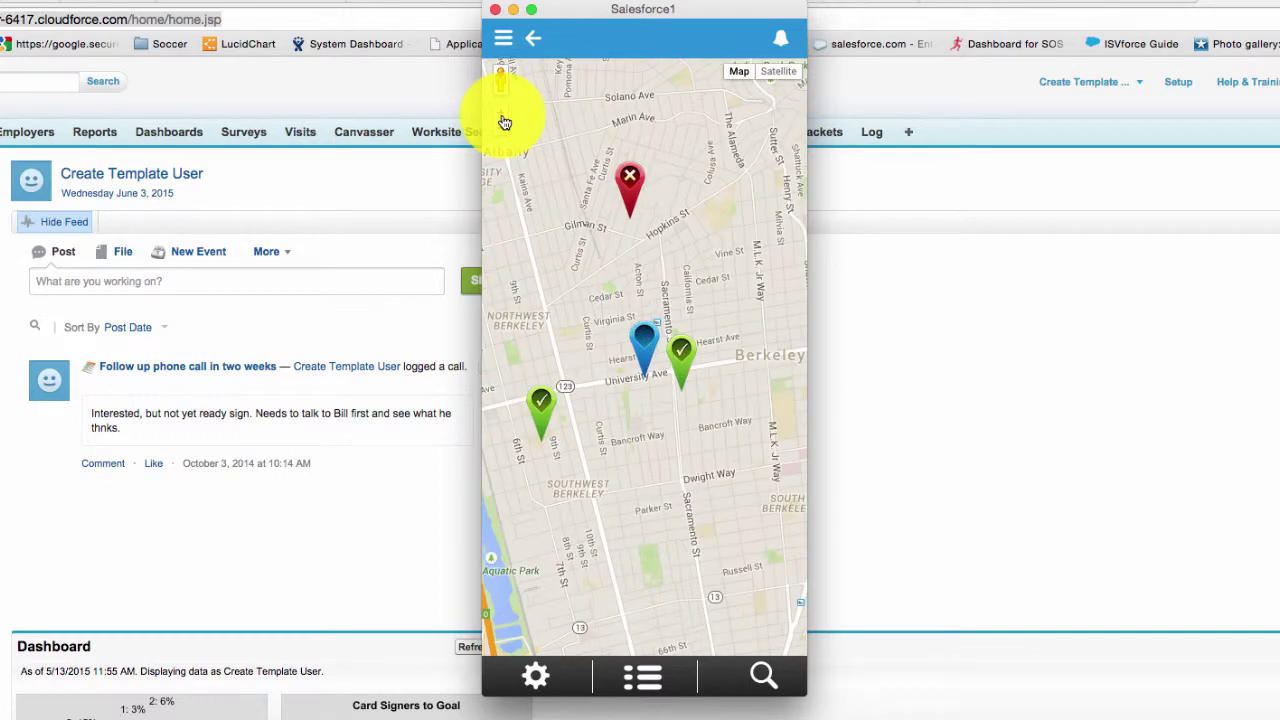
pyautogui.click(646, 343)
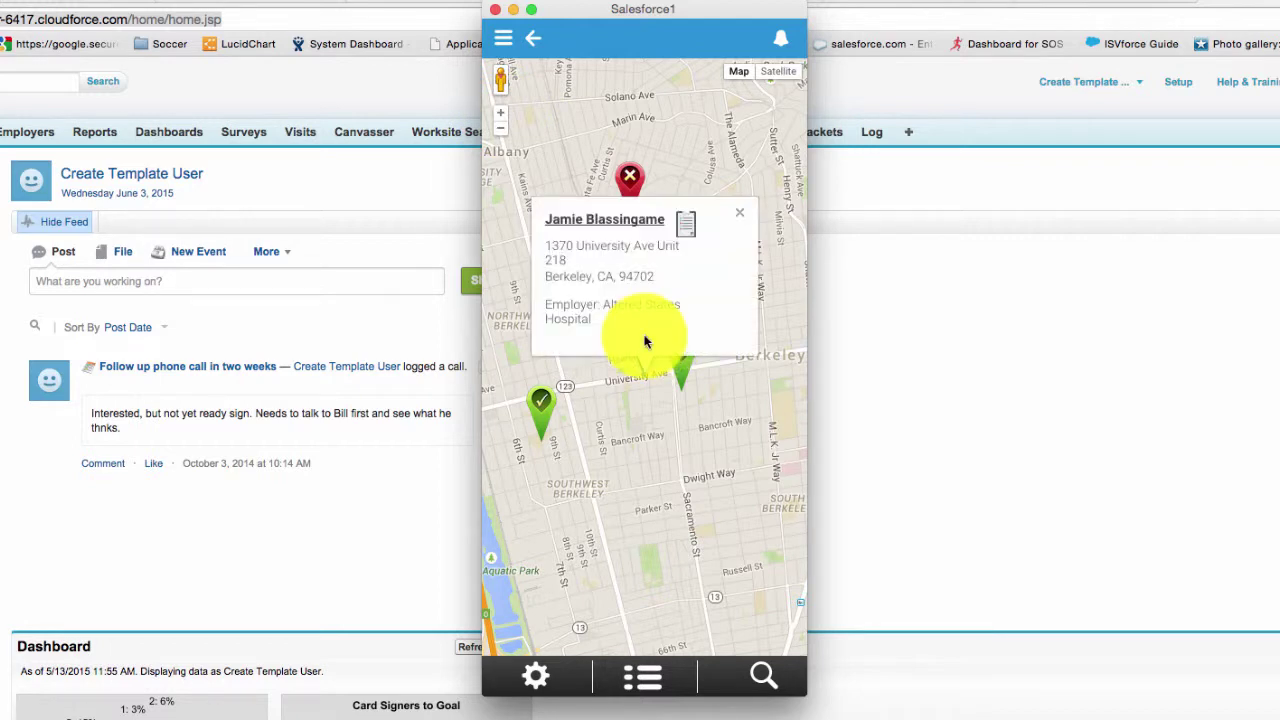
pyautogui.click(611, 219)
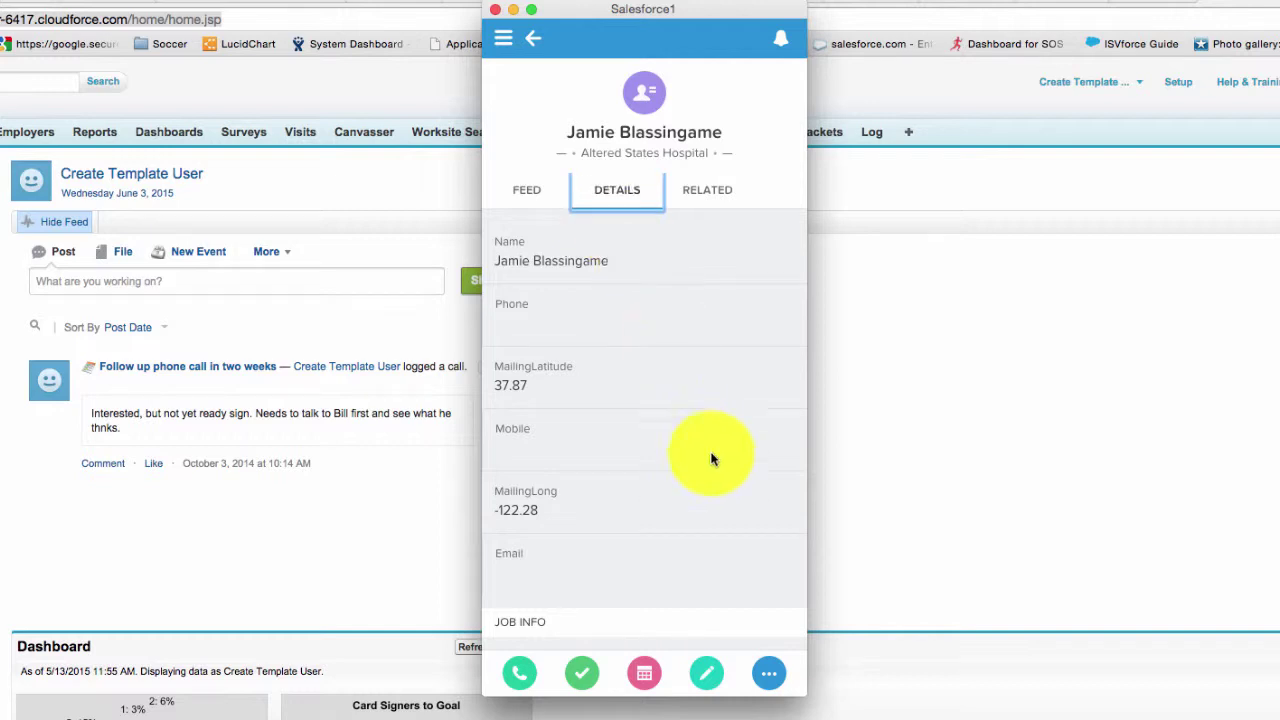
# Step: Pin the contact's mailing address in Google Maps via the Map action, then return to Salesforce1
pyautogui.click(766, 677)
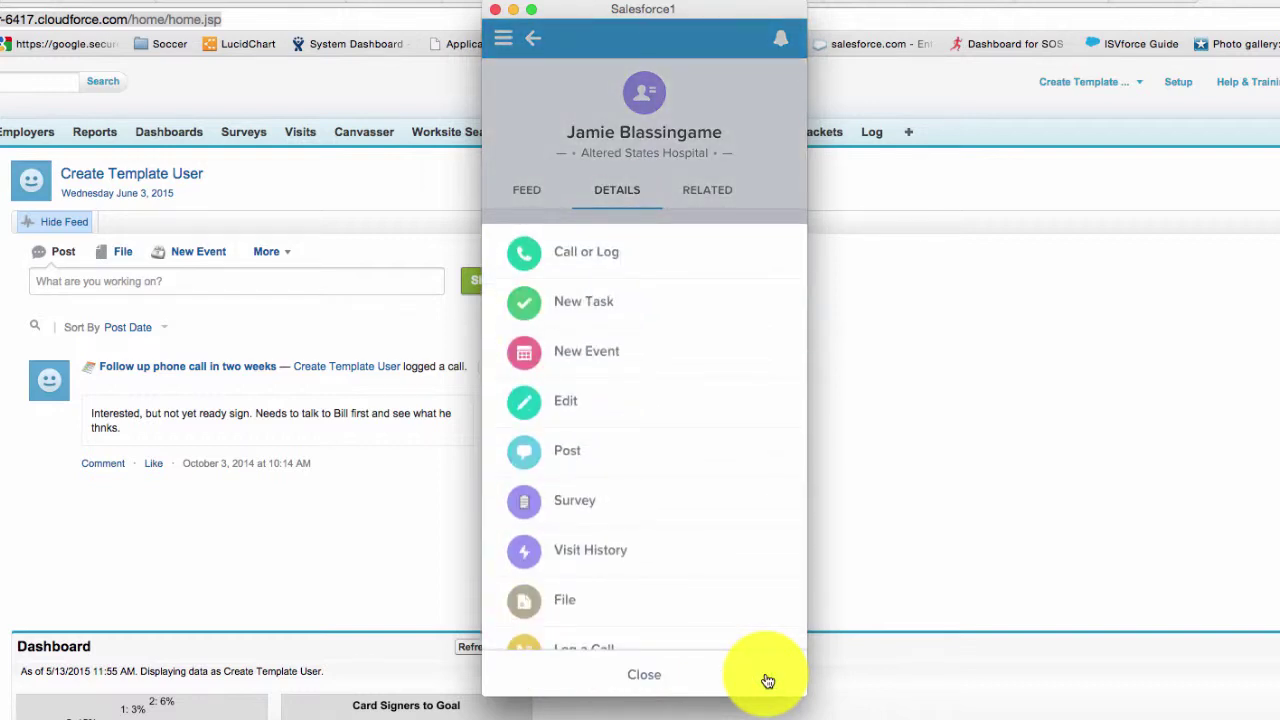
pyautogui.scroll(-5, 706, 583)
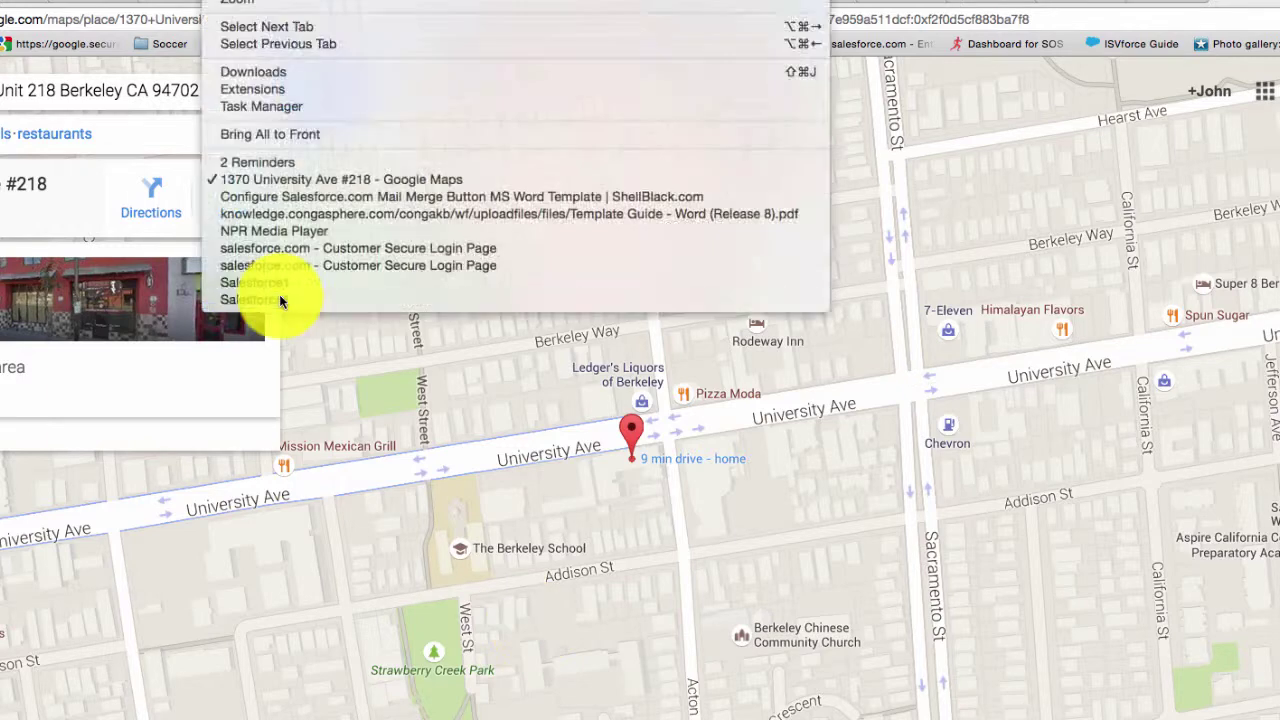
pyautogui.click(280, 300)
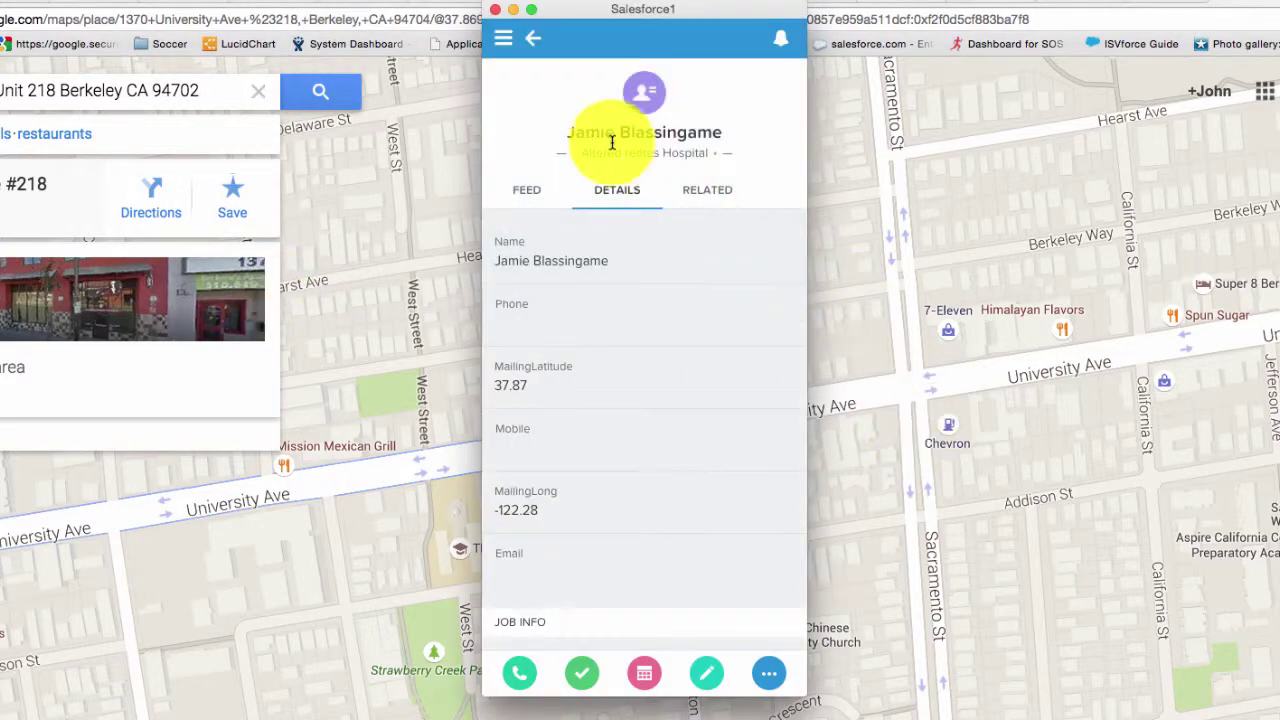